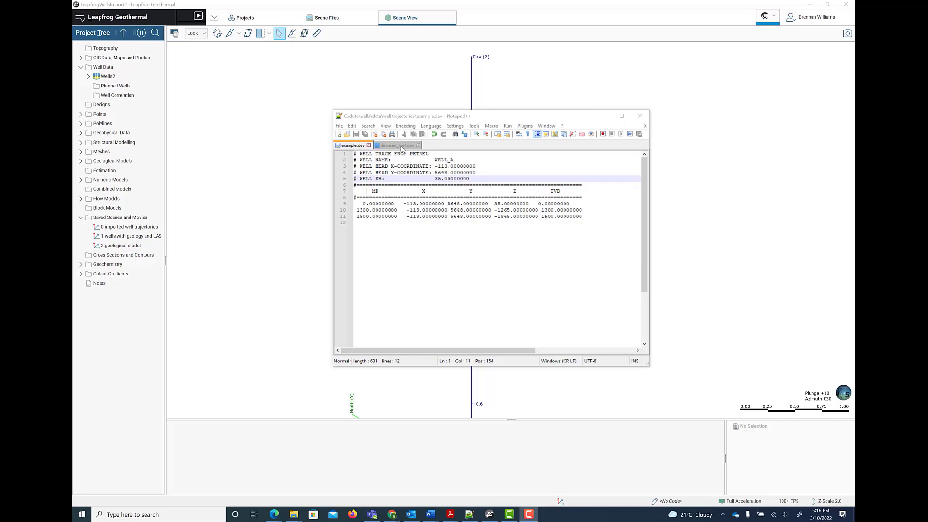
Step: Review the horizontal well's deviation data in deviated_well.dev, then minimize Notepad++
click(401, 146)
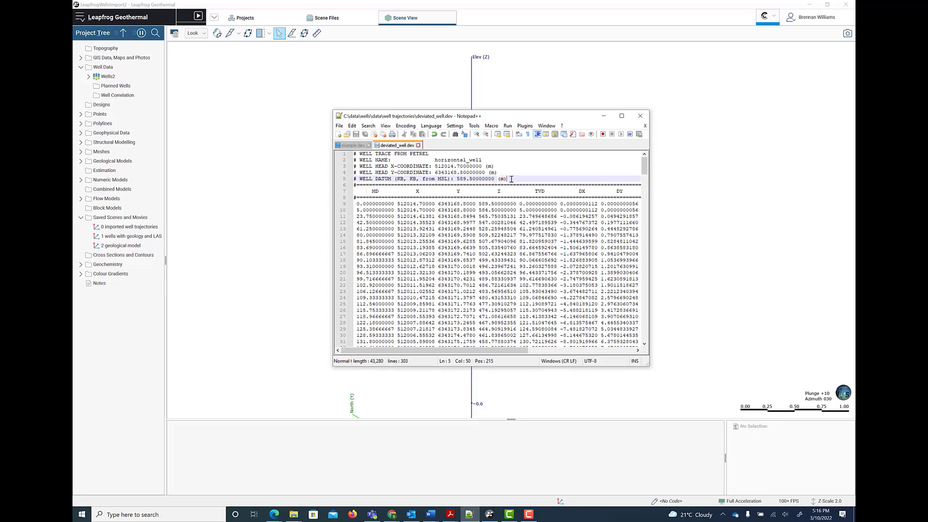
click(604, 115)
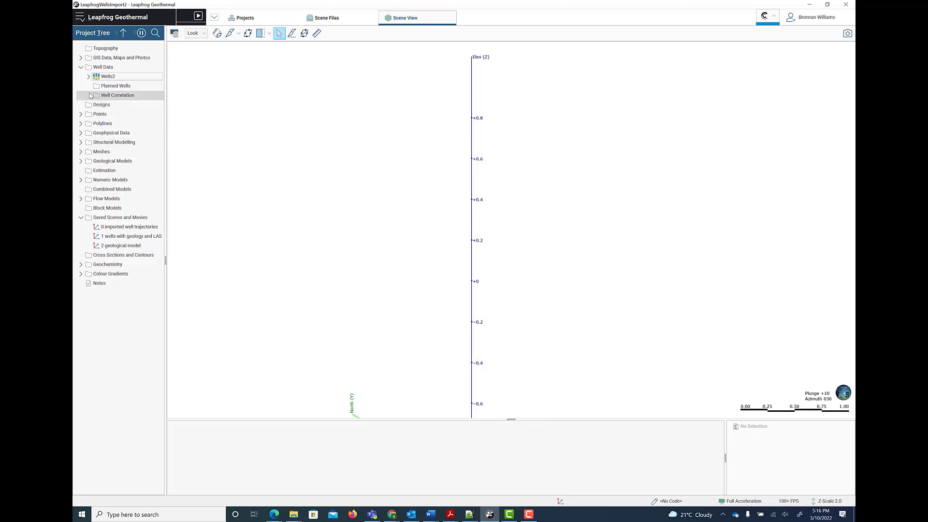
Step: Import all BR .dev deviation files, from BR-I-1.dev on, as a new Wells object under Well Data
click(108, 70)
right_click(109, 71)
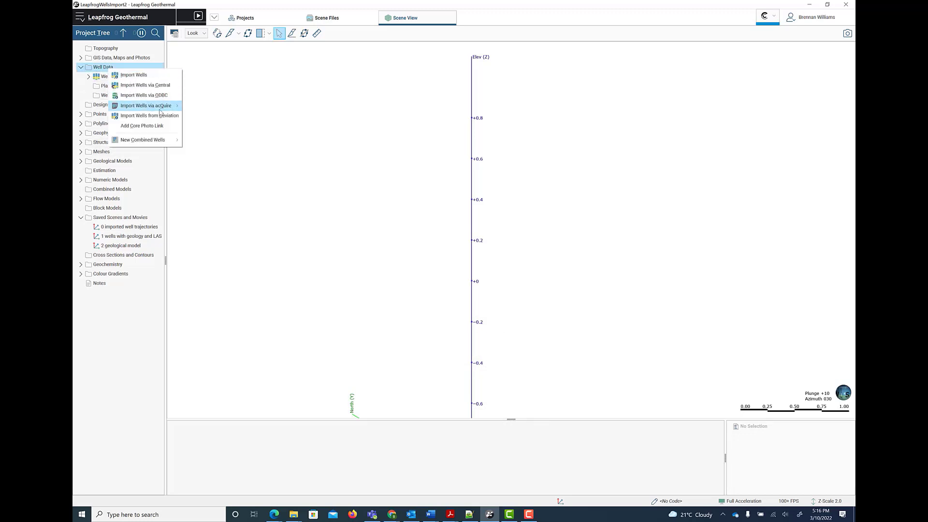
click(145, 116)
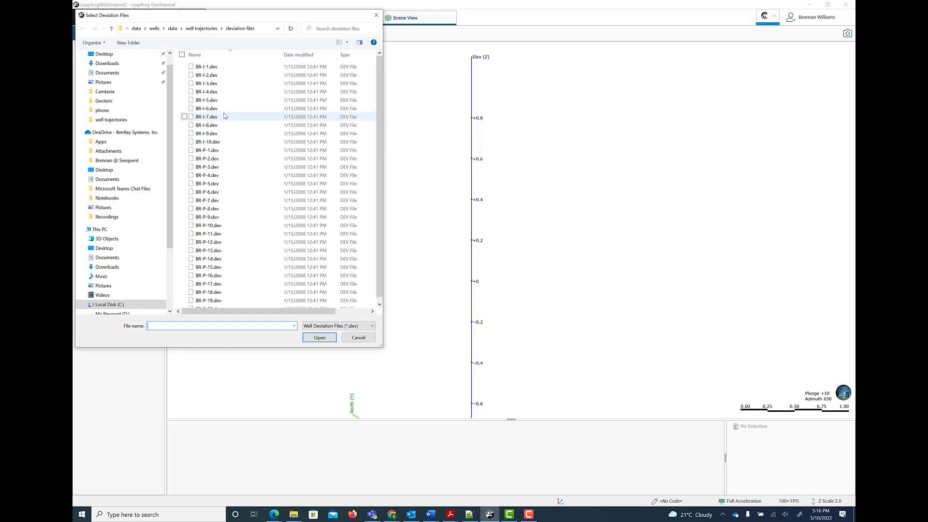
click(208, 66)
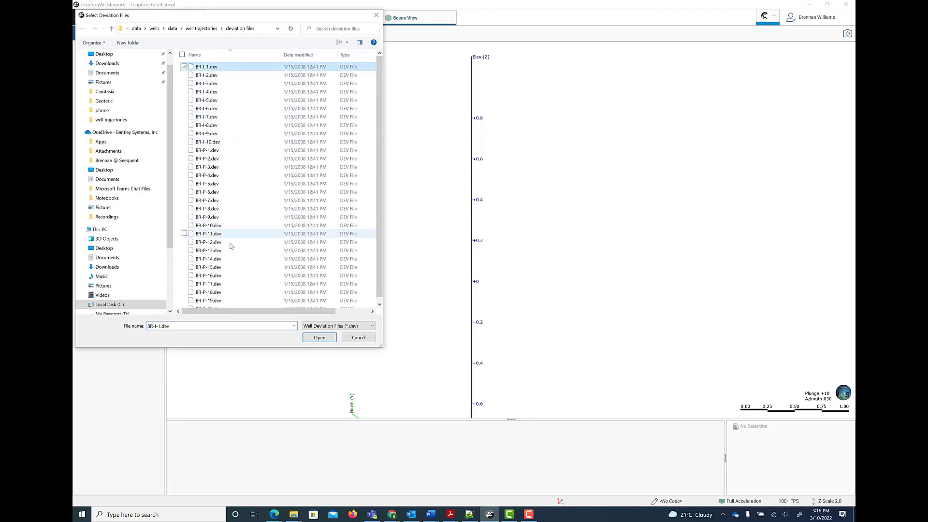
key(ctrl+a)
click(328, 338)
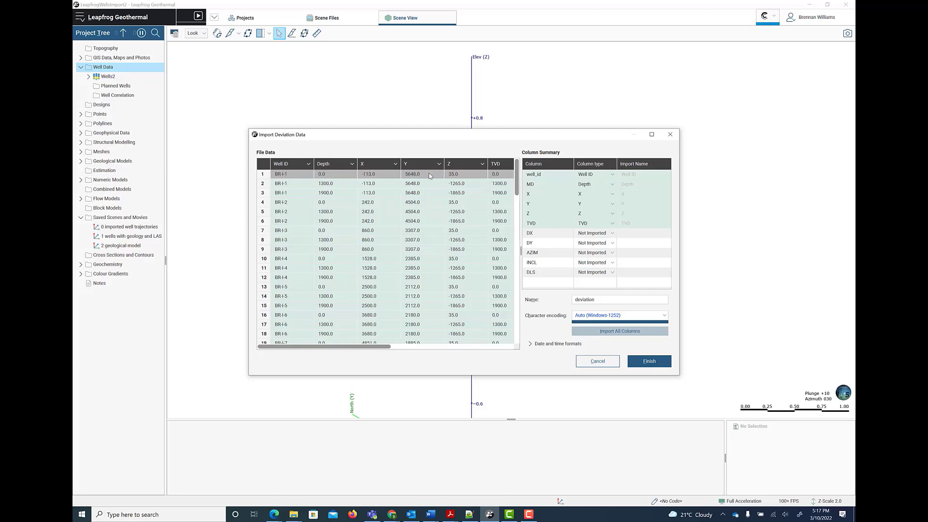
click(649, 361)
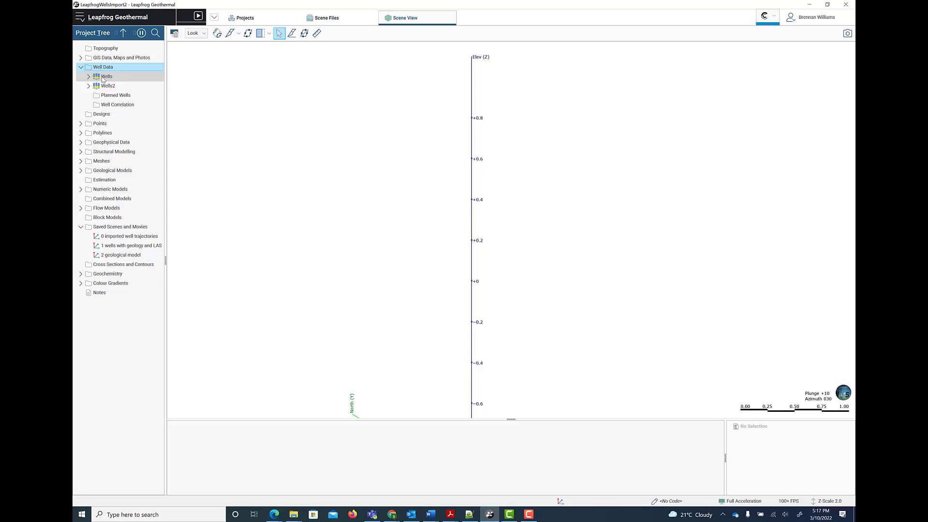
Step: Drop the imported BR Wells object into the 3D scene and zoom in on the labelled traces
drag(102, 79, 423, 167)
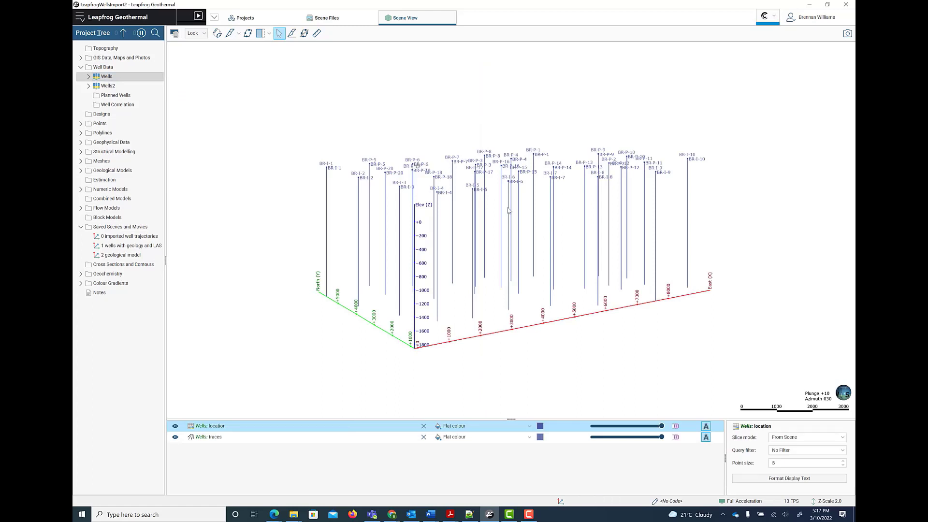
scroll(546, 223, up, 3)
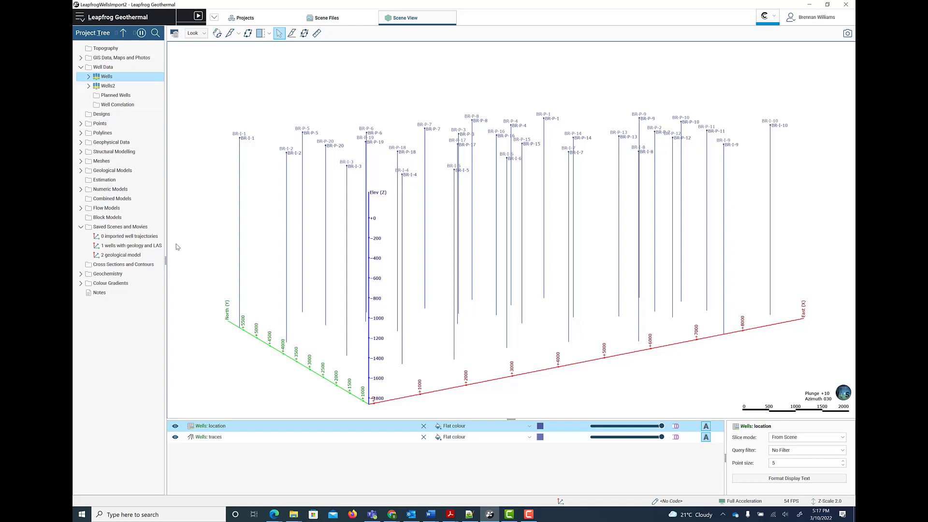
Step: Load saved scene '1 wells with geology and LAS', then '2 geological model'
double_click(118, 246)
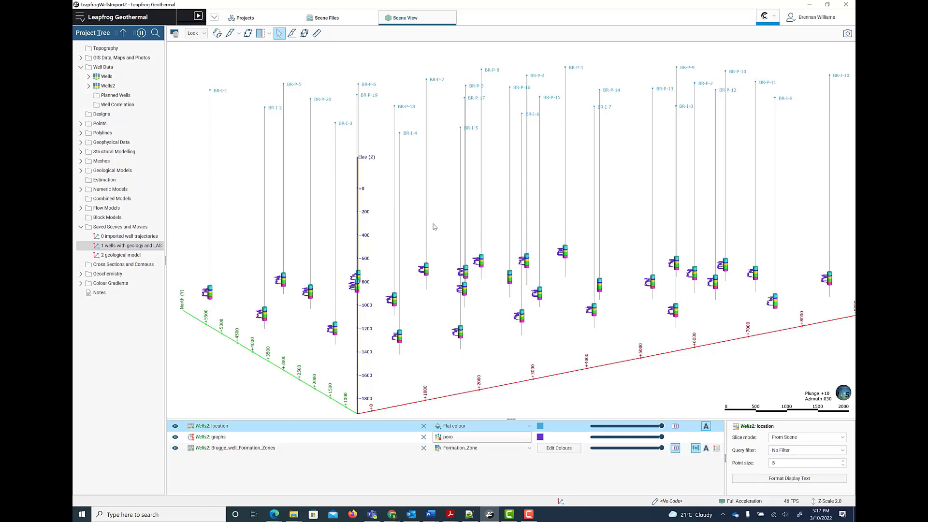
click(108, 247)
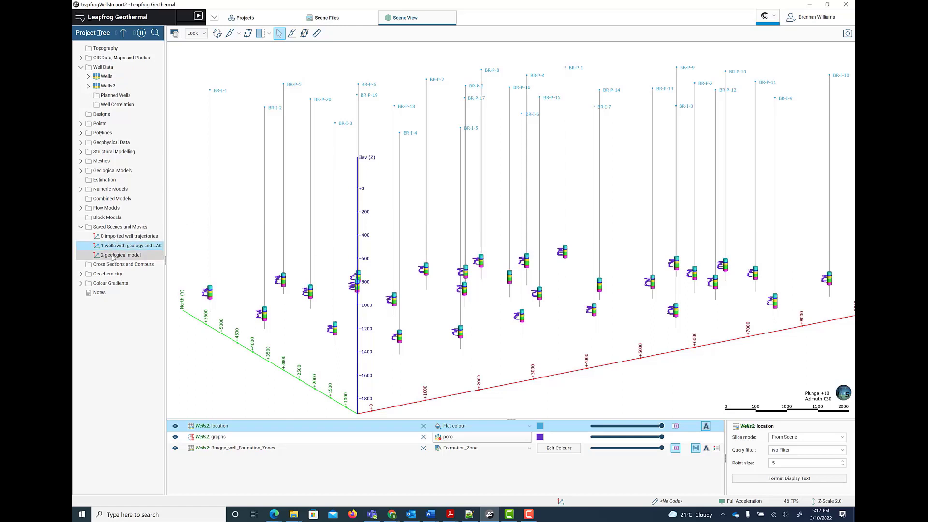
click(112, 256)
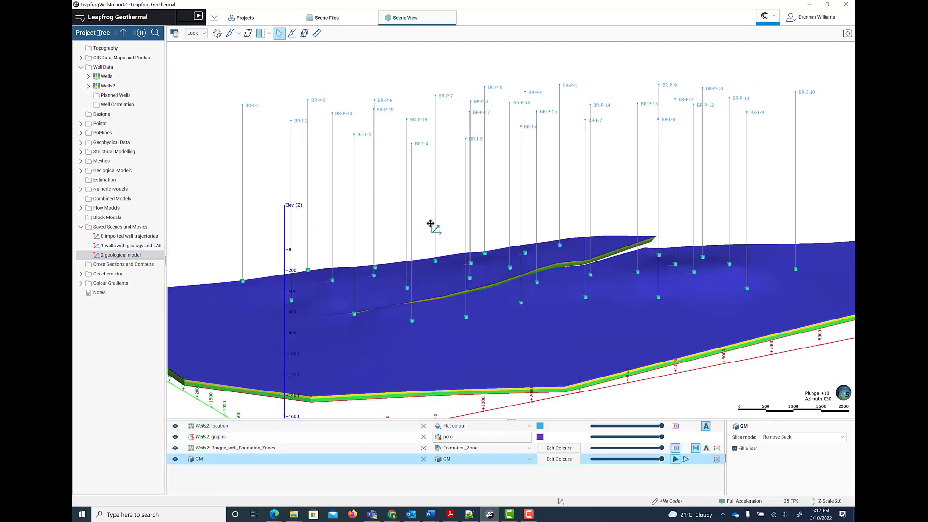
scroll(430, 242, down, 5)
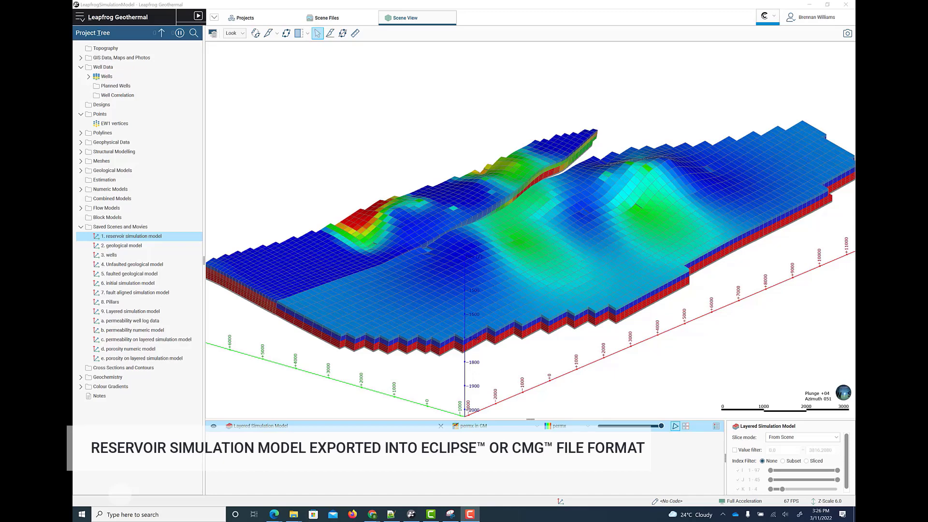
Step: Load the '2. geological model' saved scene with stacked formation layers and well traces
click(111, 246)
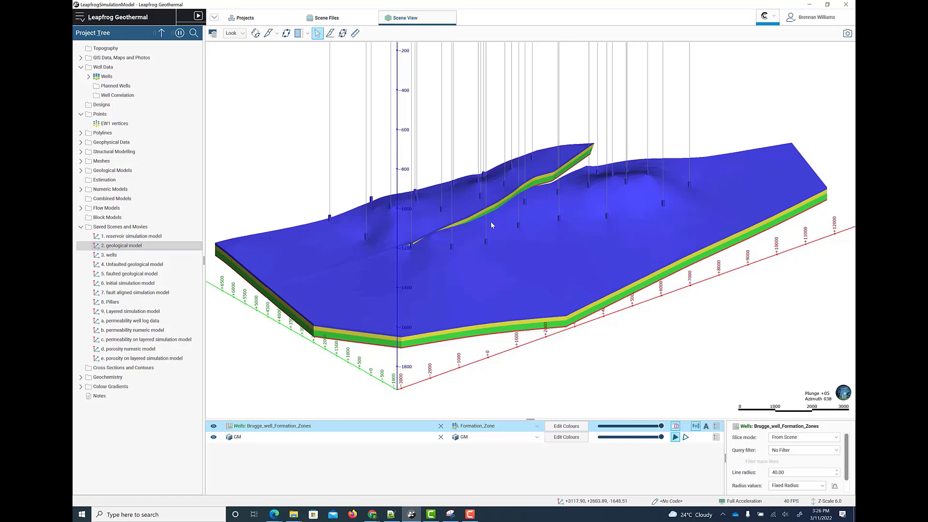
Step: Load saved scenes '3. wells', '4. Unfaulted geological model', then '5. faulted geological model'
double_click(117, 255)
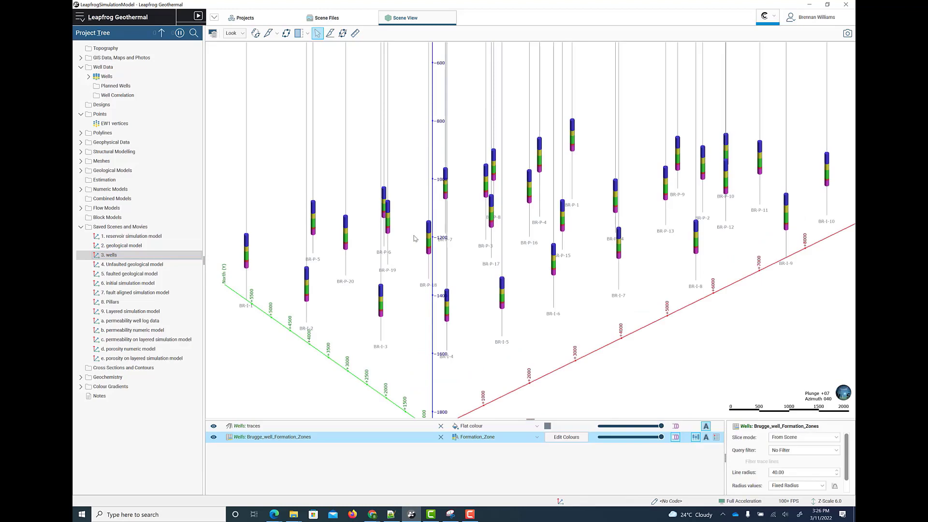
double_click(133, 265)
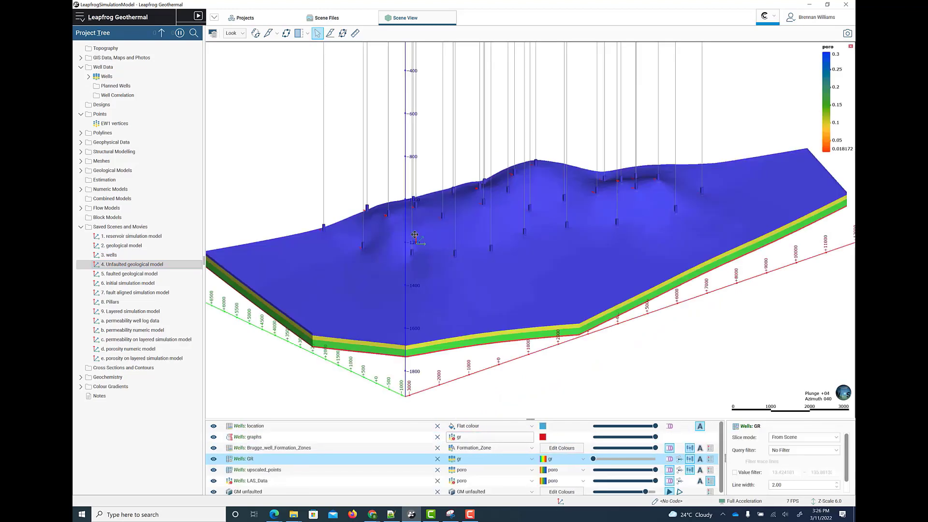
click(142, 265)
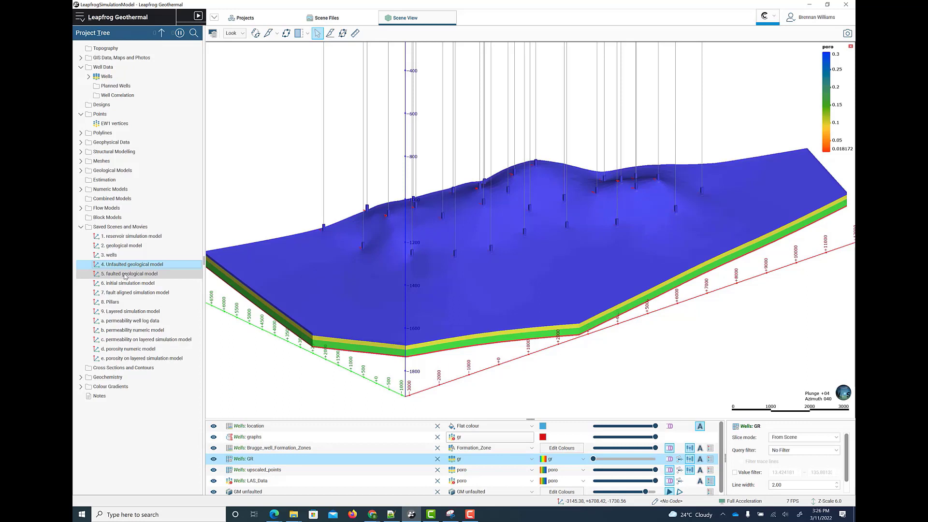
double_click(125, 275)
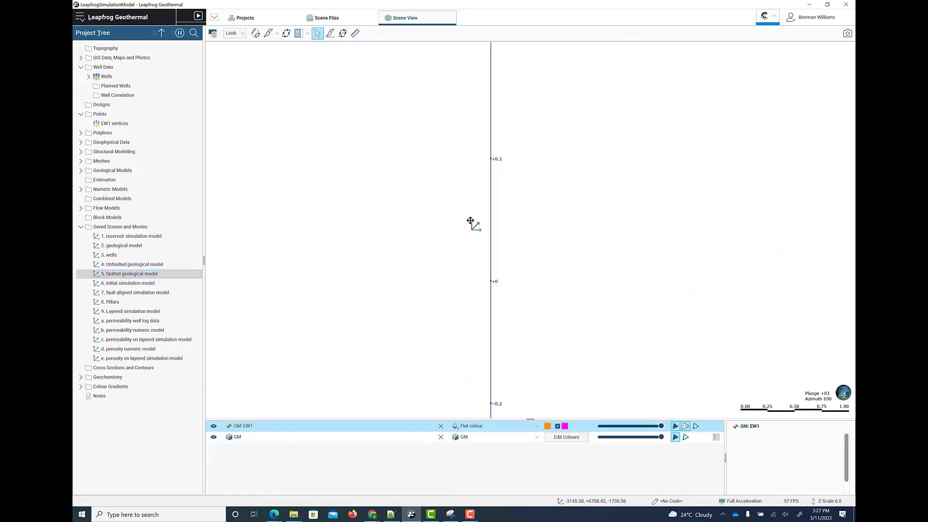
click(162, 274)
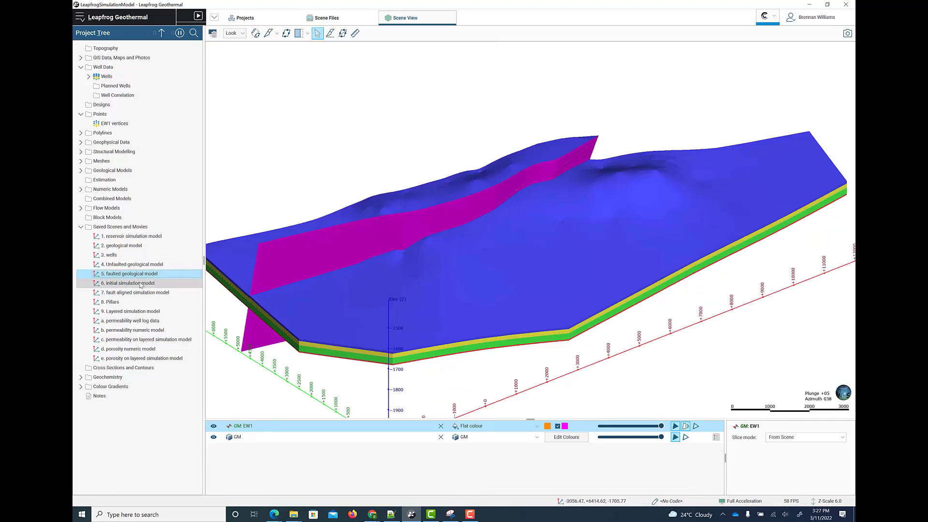
Step: Load the '6. initial simulation model' saved scene with its grid stepped along the fault
double_click(141, 285)
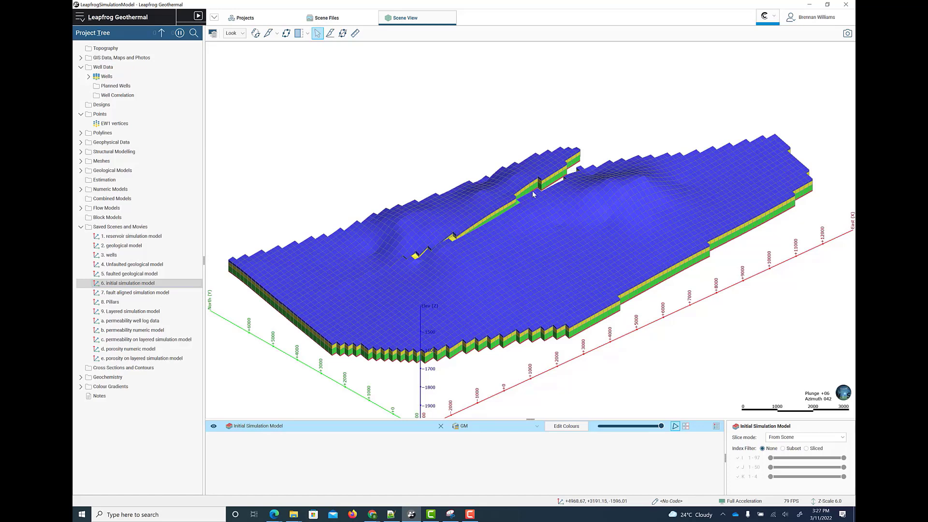
Step: Load the '7. fault aligned simulation model' saved scene, coloured by GM formation
click(139, 292)
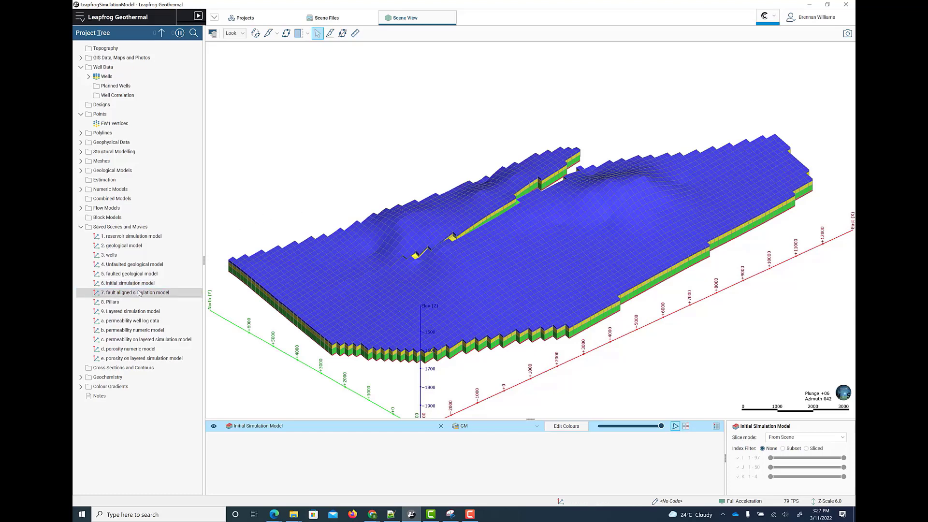
click(463, 220)
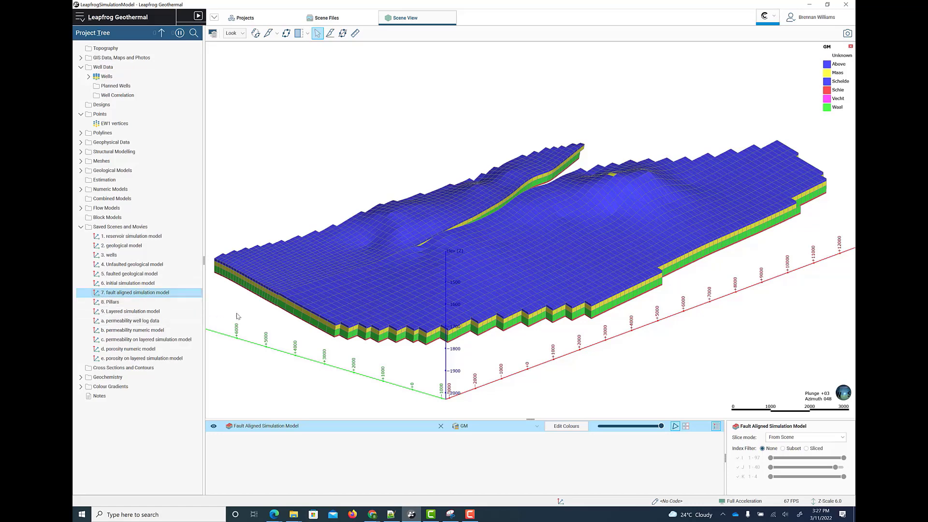
Step: Load and orbit the '8. Pillars' scene, then load '9. Layered simulation model'
double_click(116, 303)
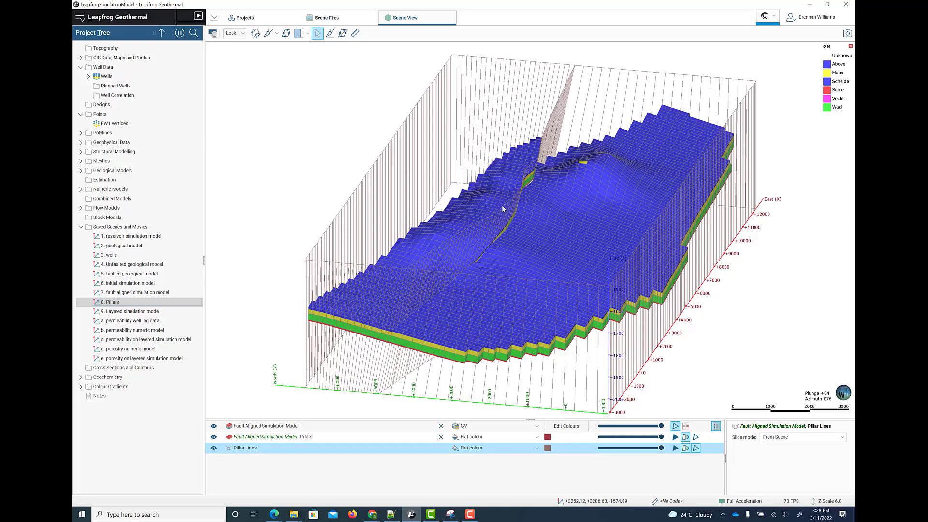
drag(468, 256, 443, 227)
click(122, 312)
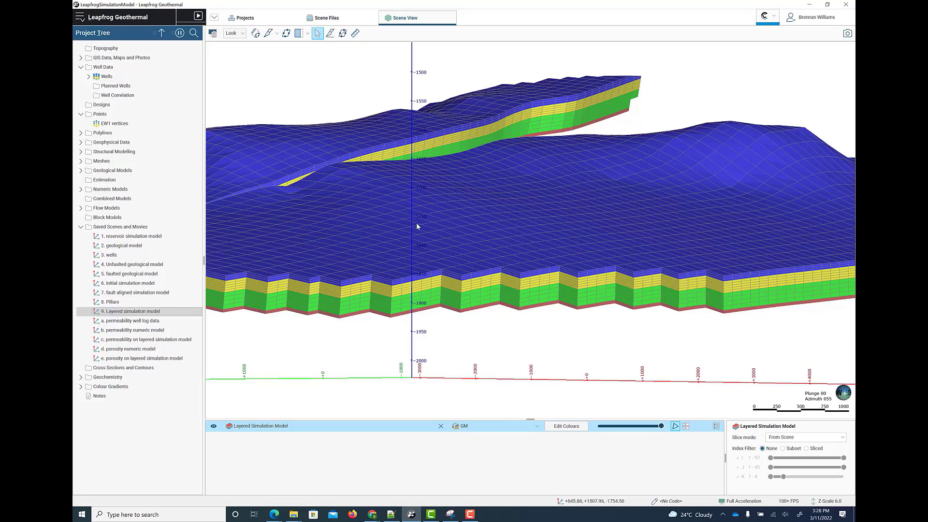
Step: View the permeability scenes: well log data, numeric model, and on layered simulation model
click(150, 321)
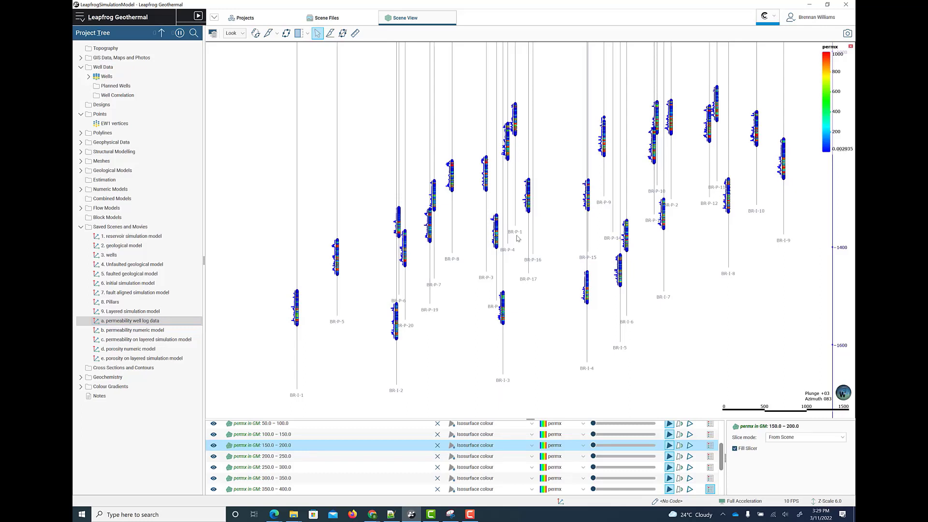
click(134, 331)
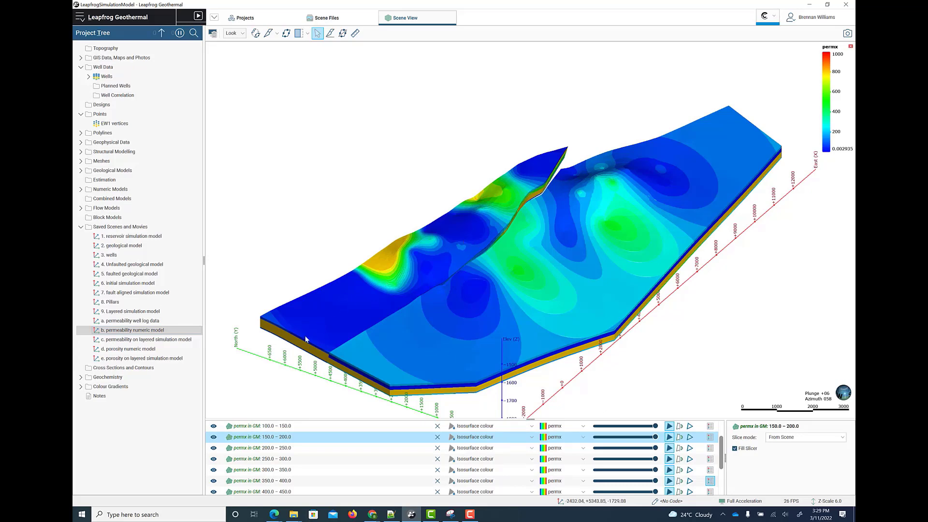
click(159, 341)
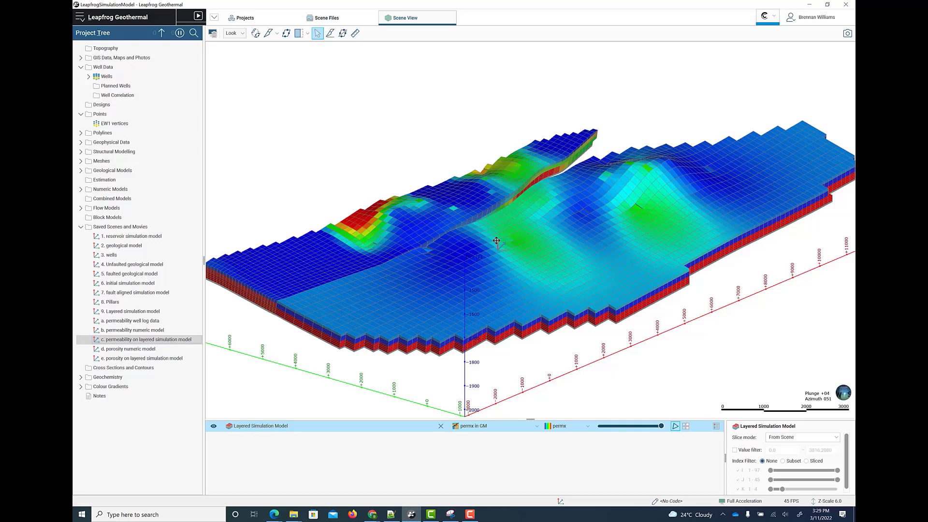
Step: Show the porosity numeric model, then the porosity on layered simulation model scene
click(135, 350)
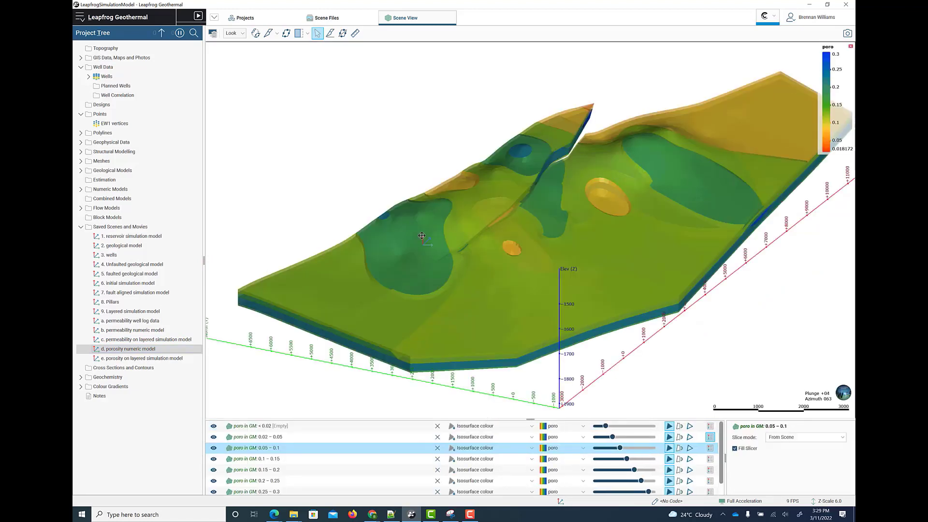
key(Down)
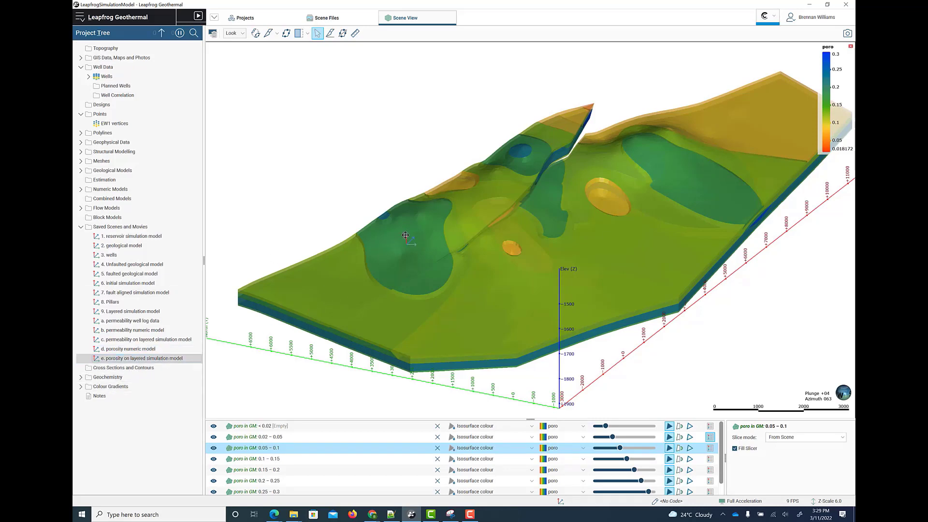
key(Return)
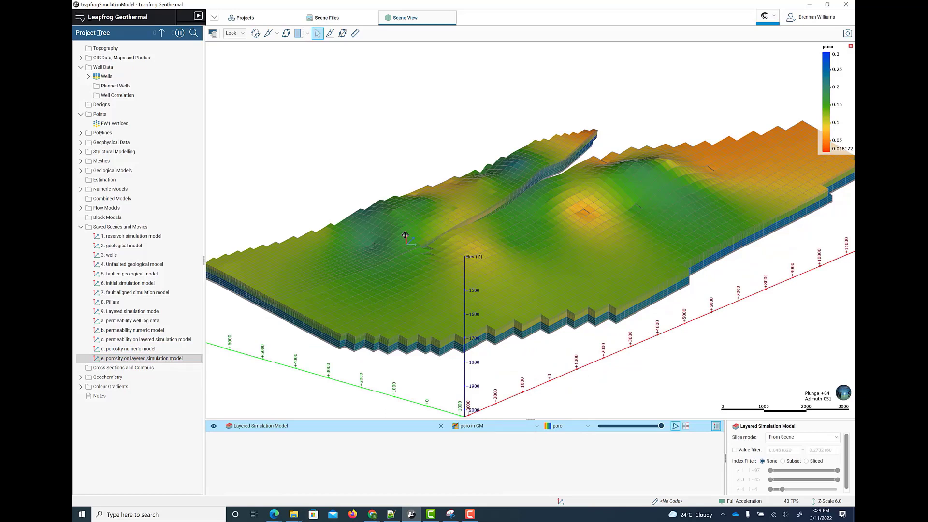
Step: Expand Flow Models > Layered Simulation Model, then the EW1 control line and the permx in GM evaluation
click(81, 208)
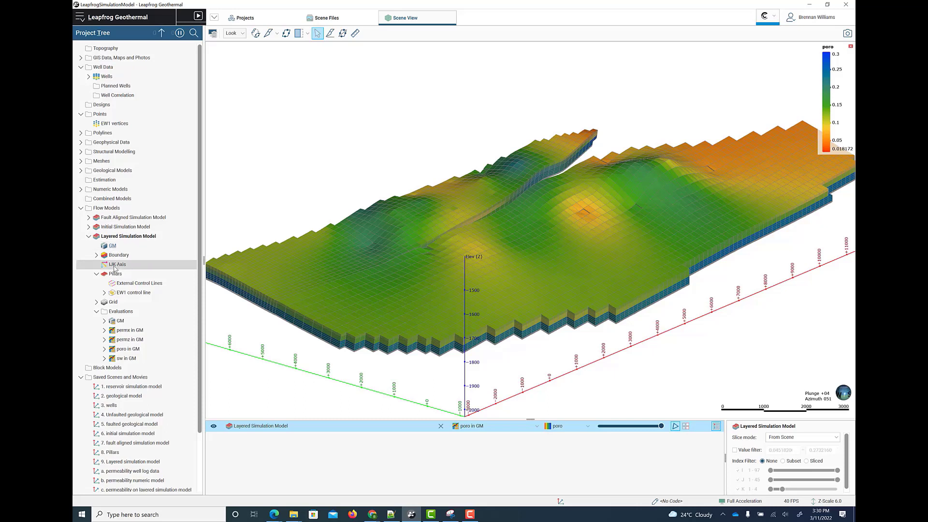
click(104, 293)
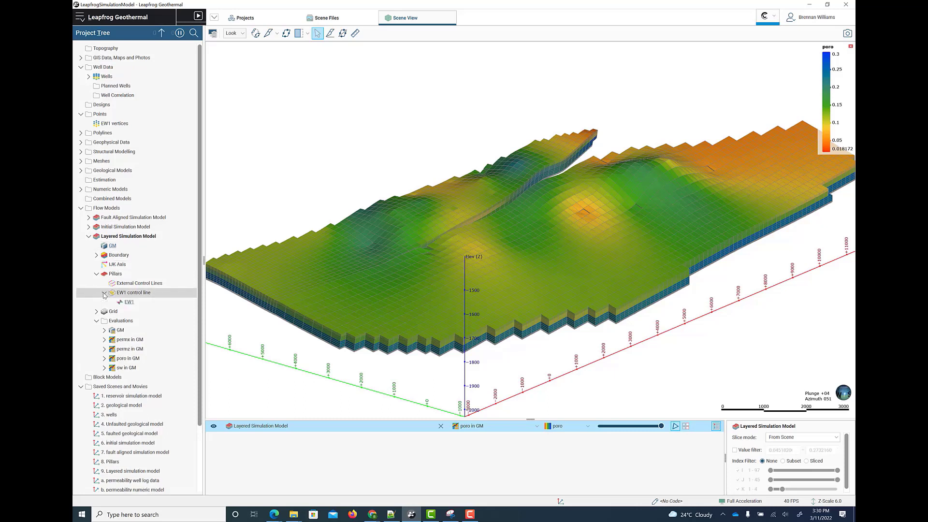
click(129, 304)
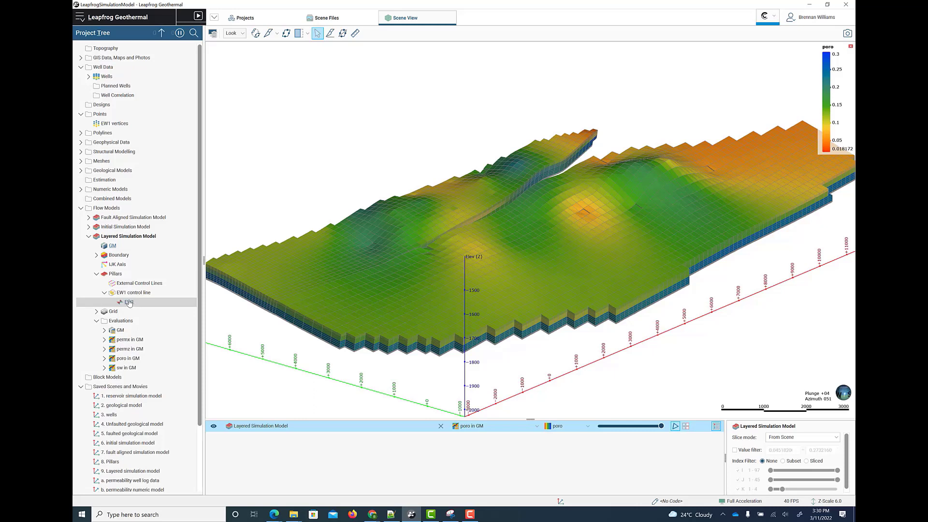
click(104, 340)
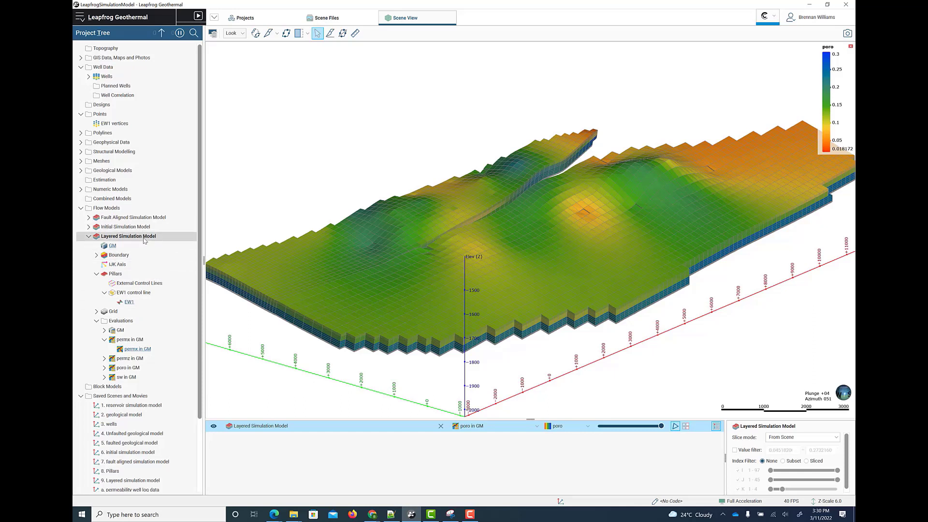
Step: Begin Export to Reservoir Simulator for the Layered Simulation Model with ECLIPSE as the simulator
right_click(144, 240)
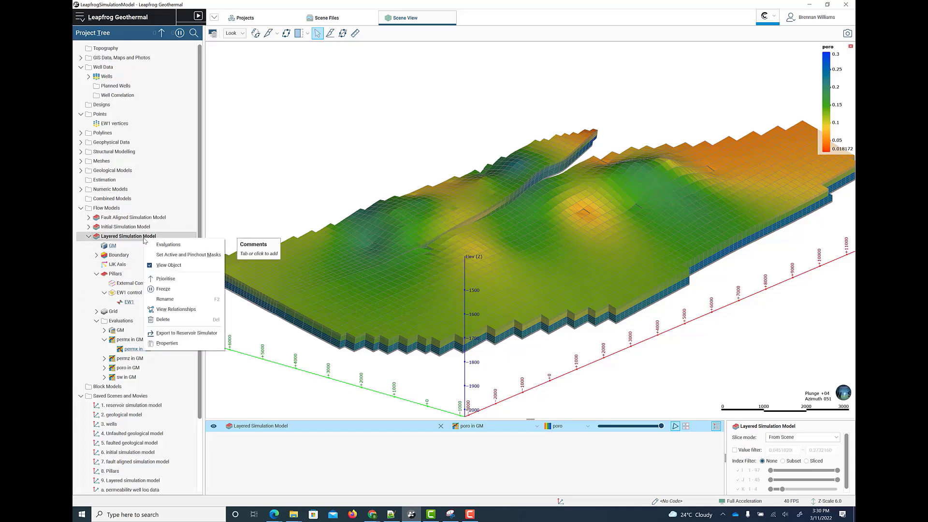
click(187, 333)
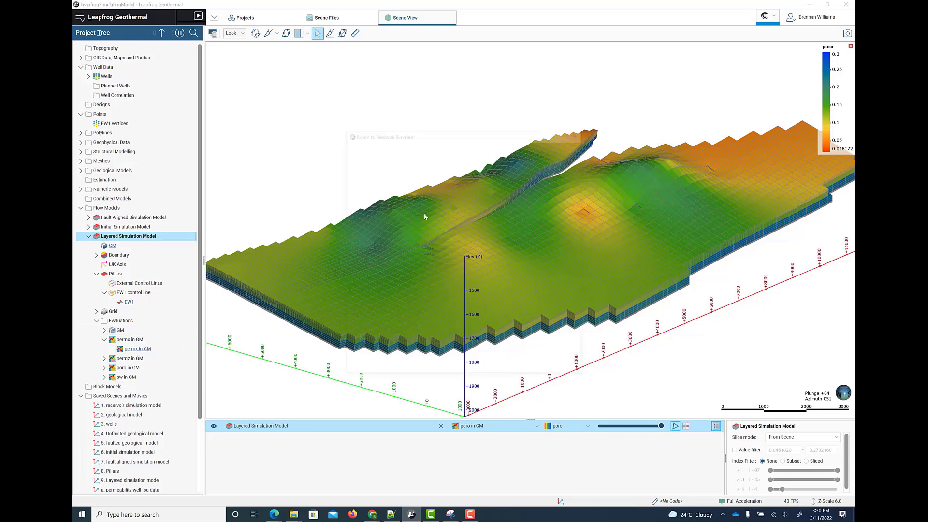
click(457, 159)
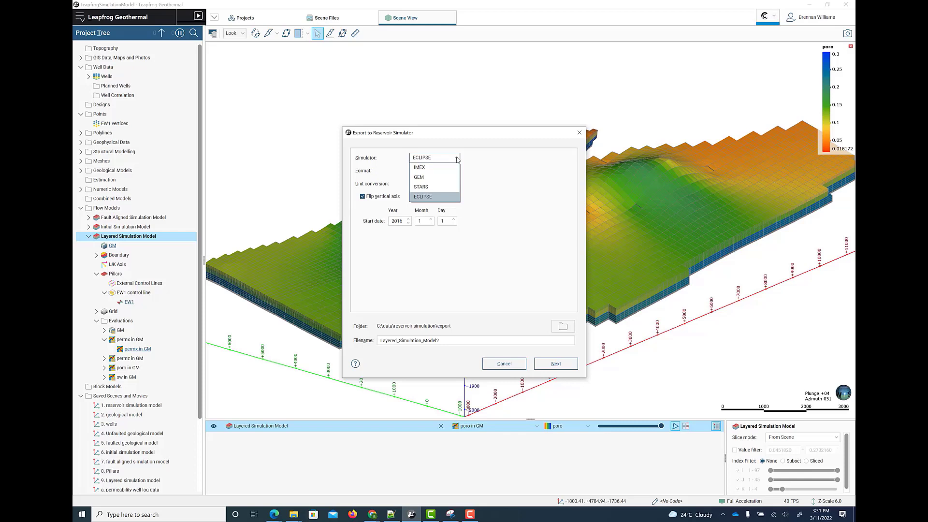
click(487, 196)
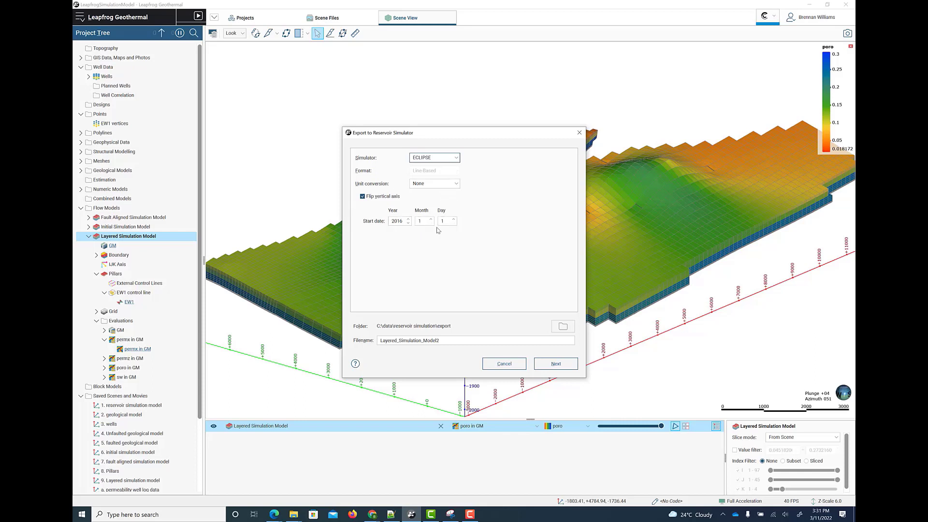
Step: Export ECLIPSE files mapping poro in GM to porosity and permx/permz in GM to permeability
click(564, 367)
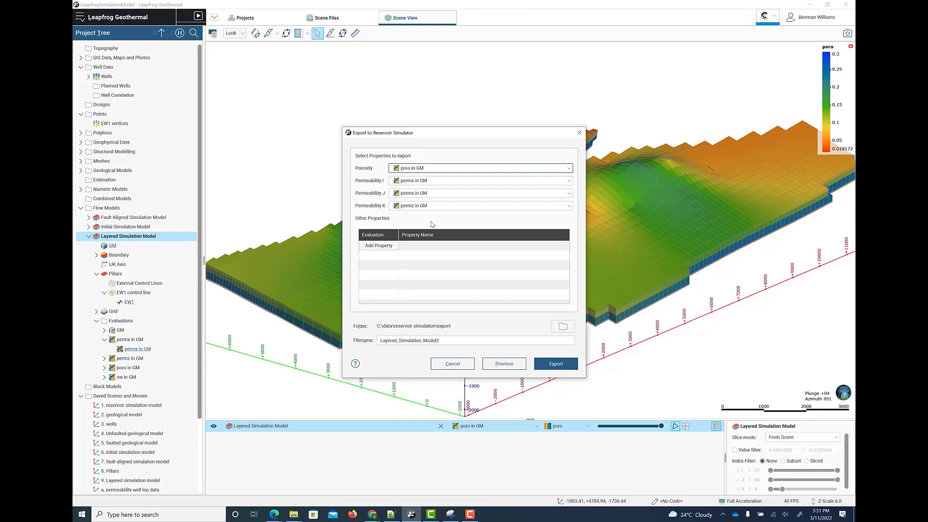
click(447, 340)
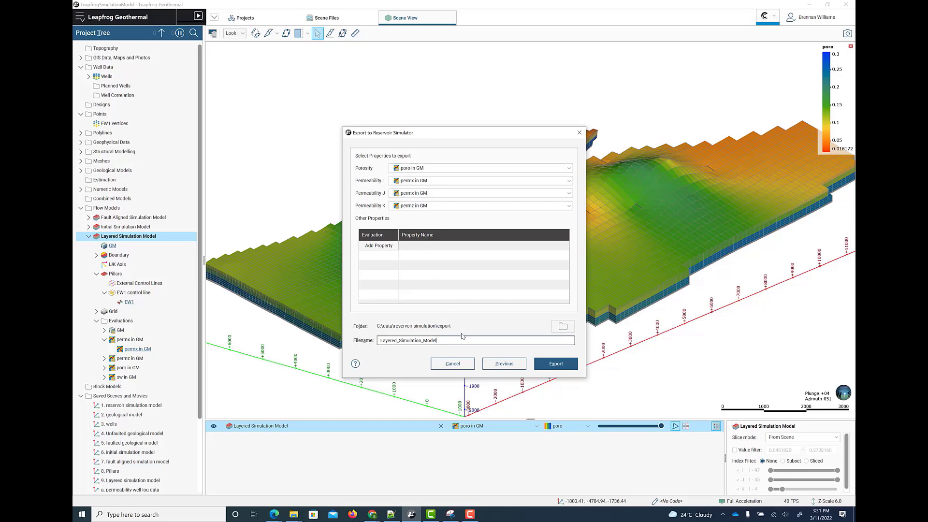
click(556, 364)
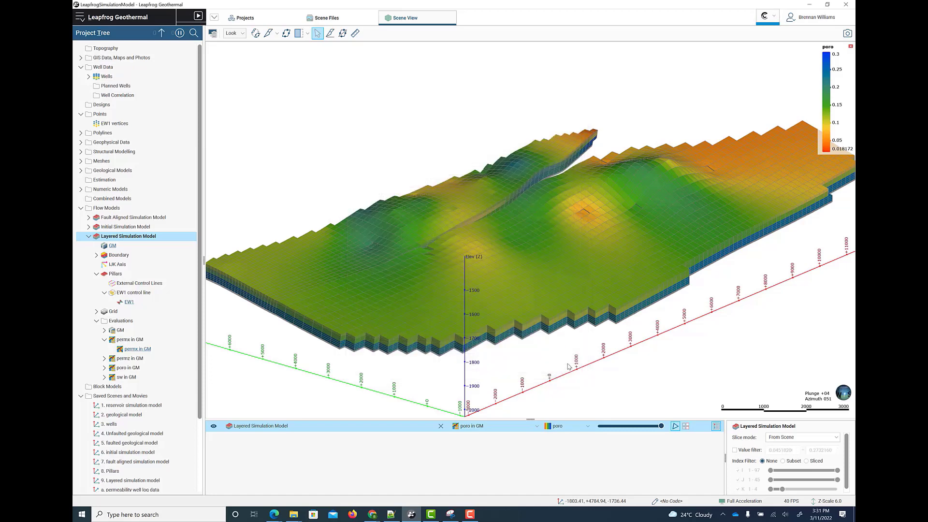
Step: Bring up the exported DATA file in Notepad++ and view Layered_Simulation_Model2_PERMEABILITY.INC with its PERMX values
click(396, 517)
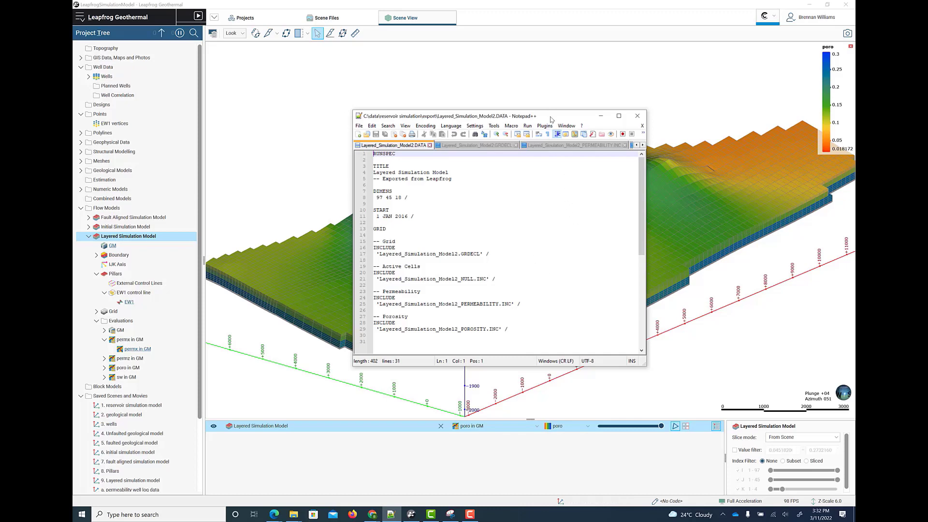
drag(549, 115, 385, 90)
drag(610, 190, 563, 144)
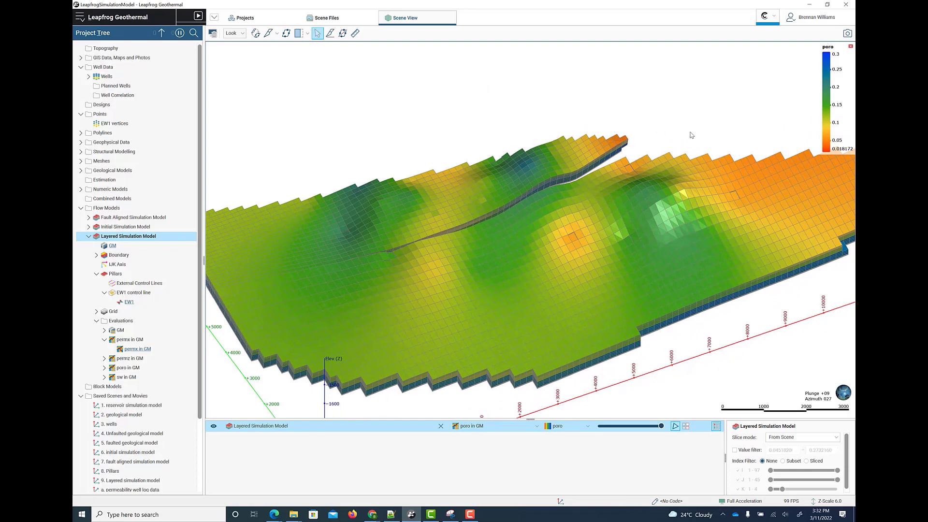
drag(638, 155, 659, 194)
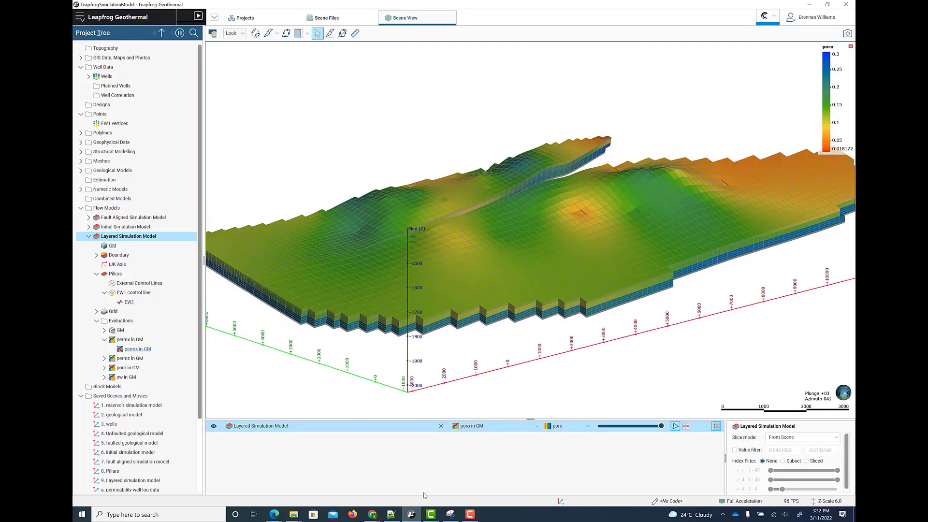
click(393, 516)
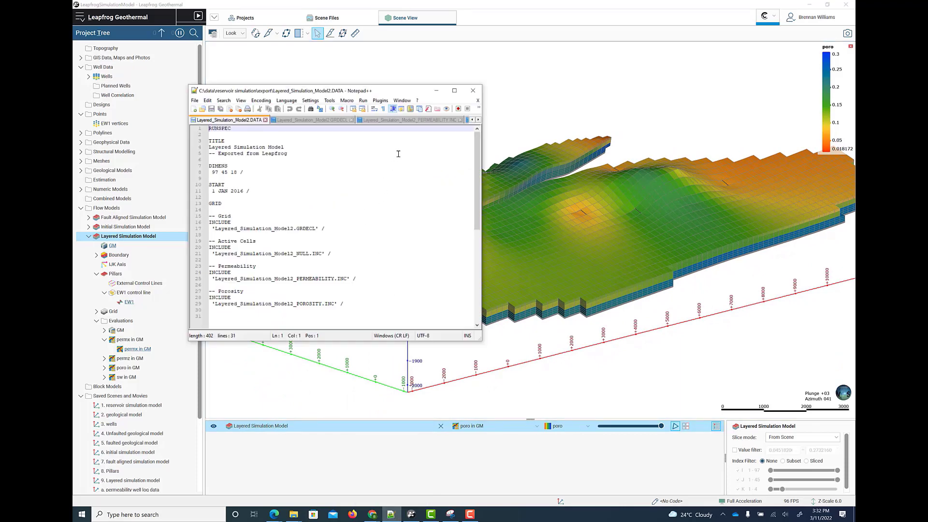
click(414, 120)
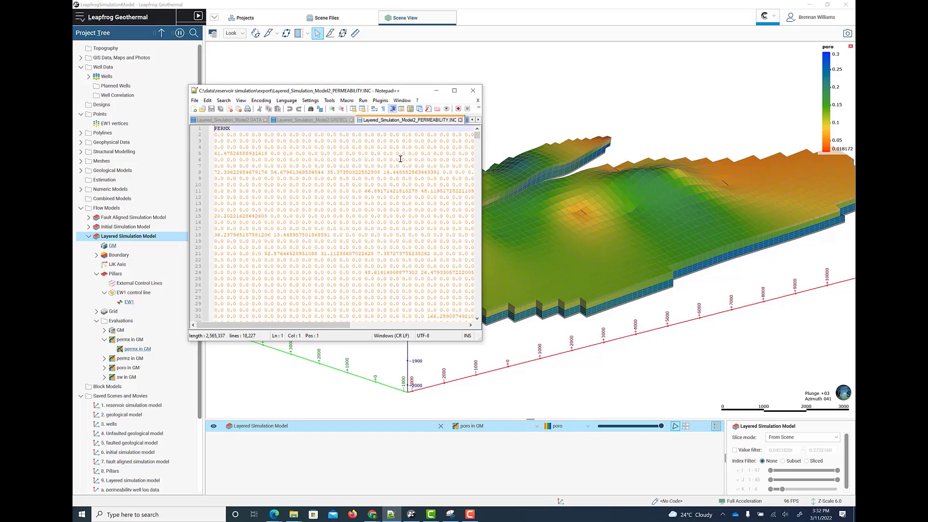
Step: Widen Notepad++, check POROSITY.INC, then view the GRDECL file showing SPECGRID 97 45 10 and COORD data
drag(482, 194, 539, 194)
click(508, 120)
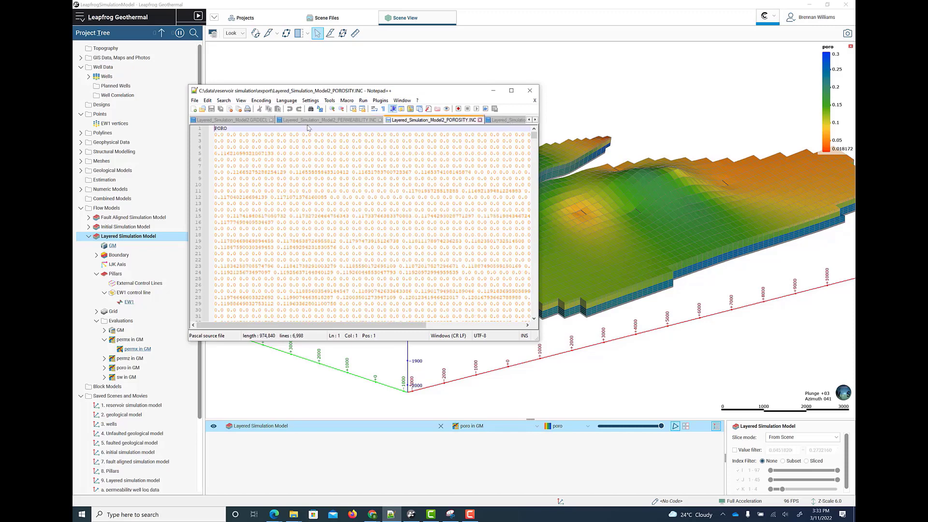
click(232, 119)
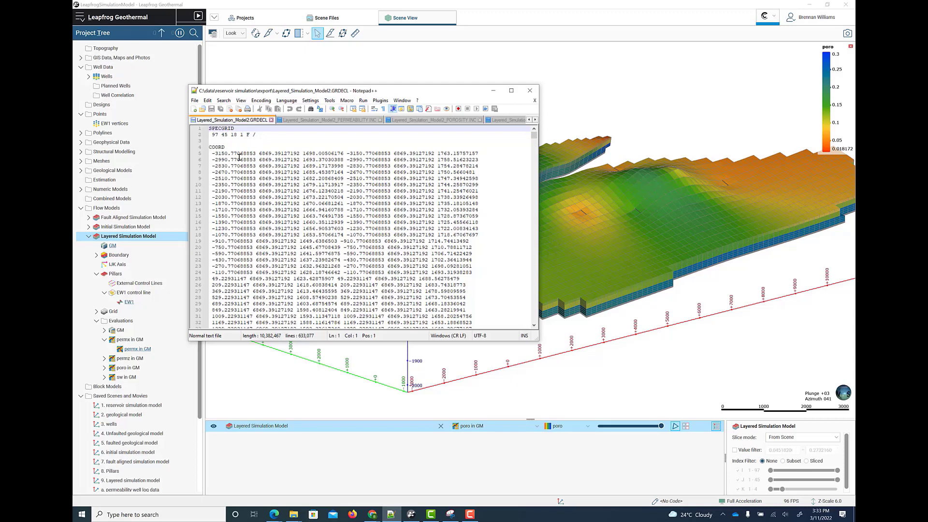
Step: Select the first pillar coordinates on line 5 of the GRDECL file, then minimize Notepad++
drag(214, 156, 482, 154)
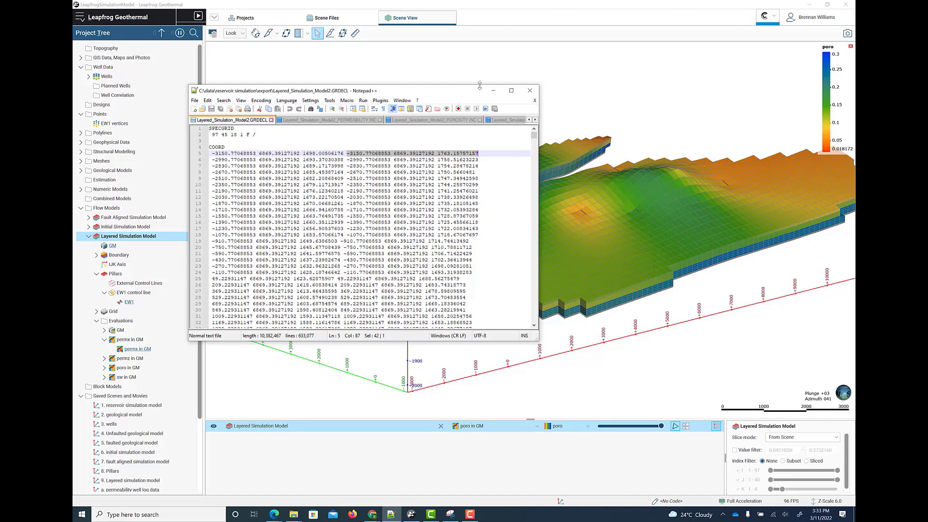
click(494, 90)
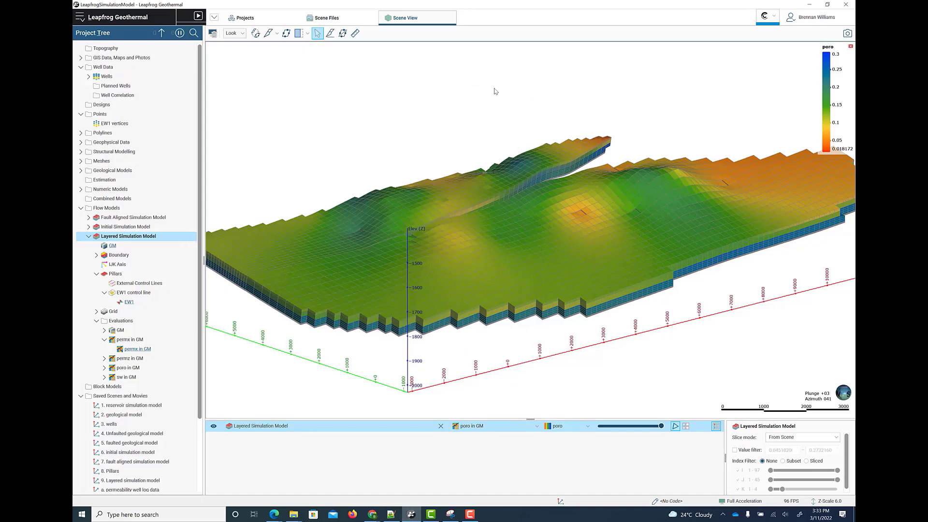